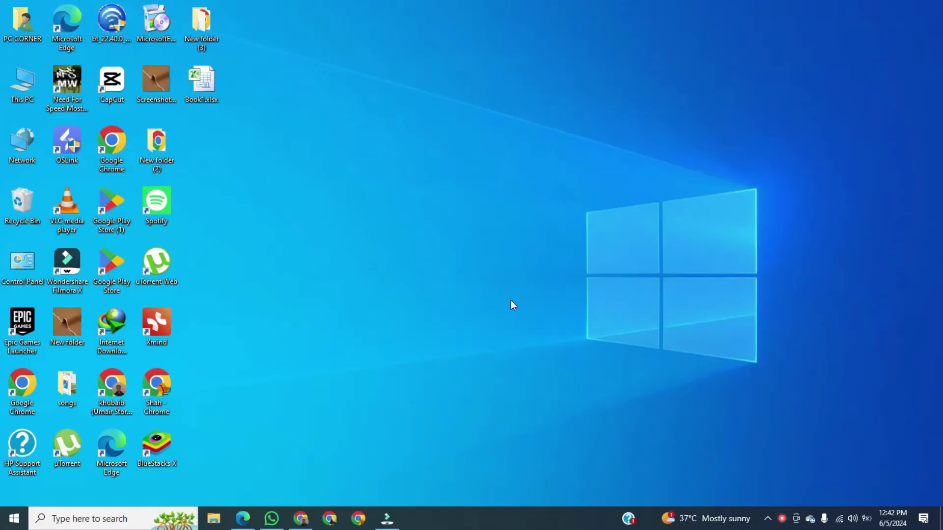
- Search 'google form' in Chrome and go to the Google Forms sign-in result
click(301, 517)
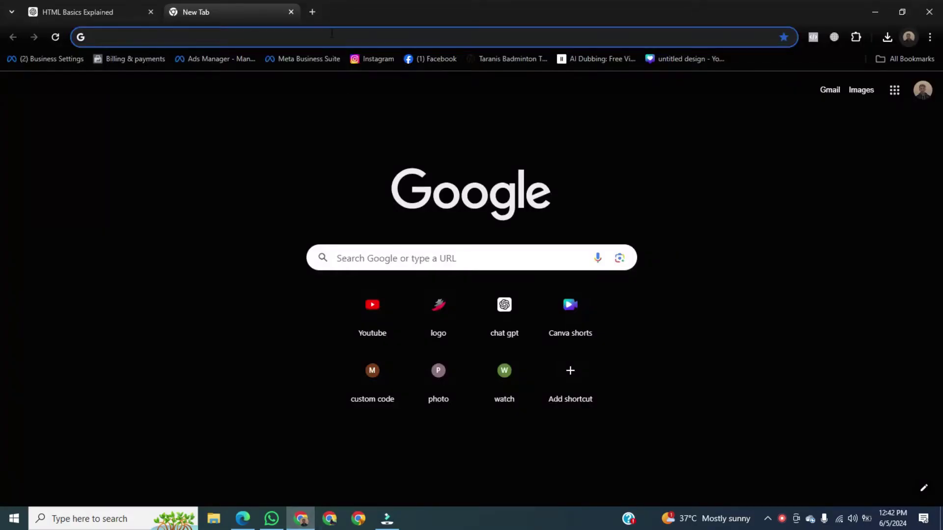
text(goog)
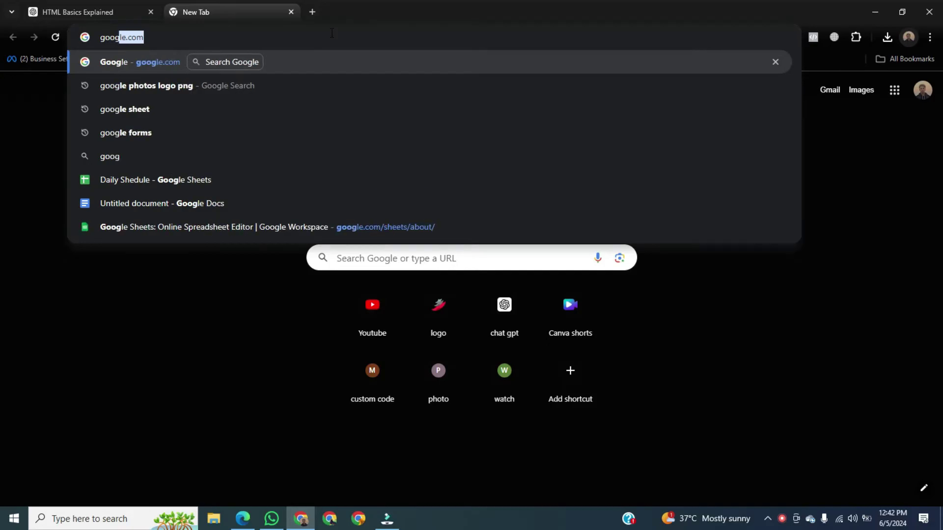
text(le for)
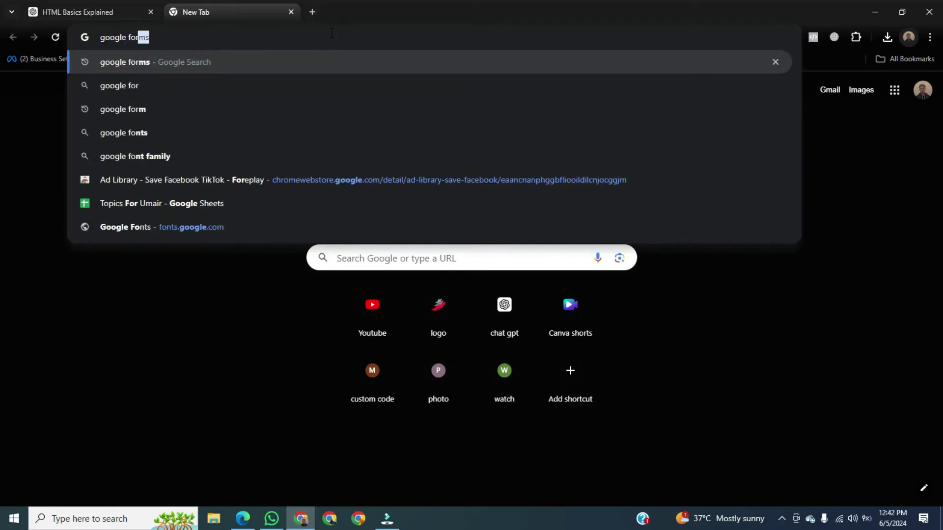
text(m)
key(Return)
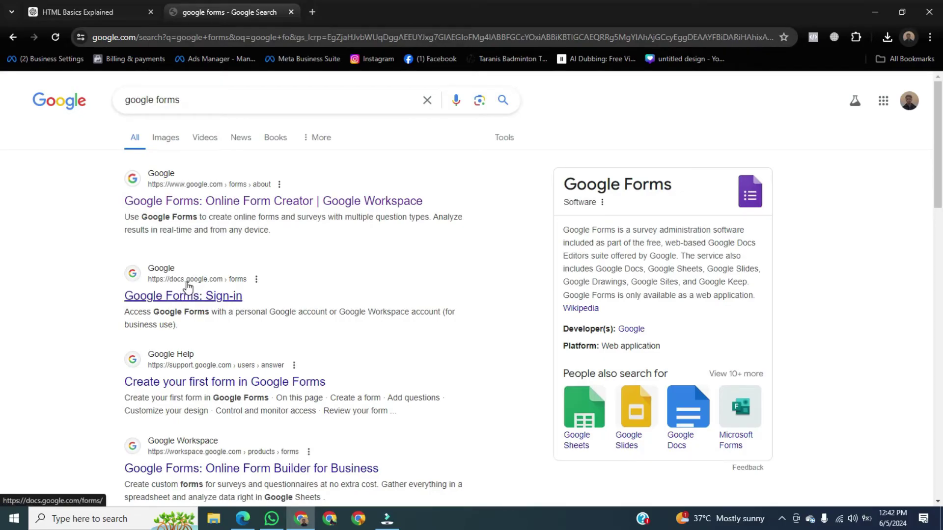
click(188, 286)
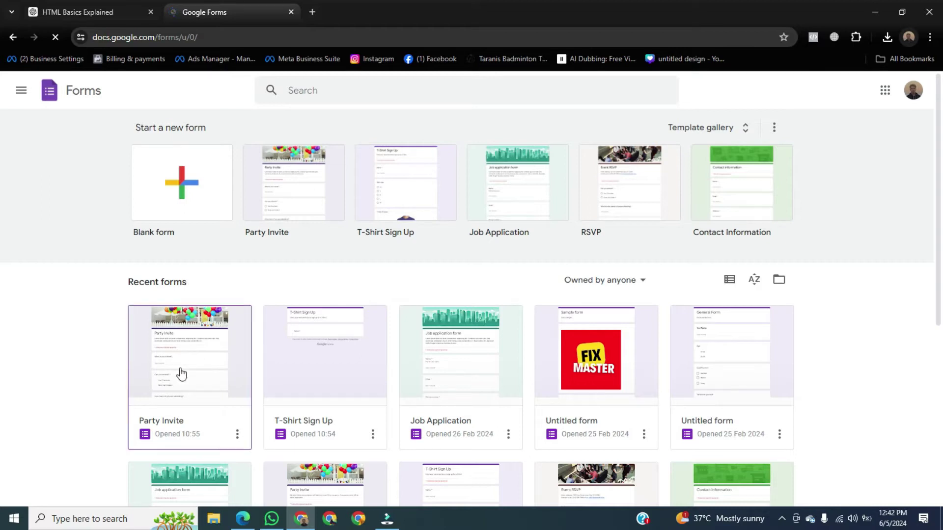
- Open the Party Invite form from Recent forms
click(171, 386)
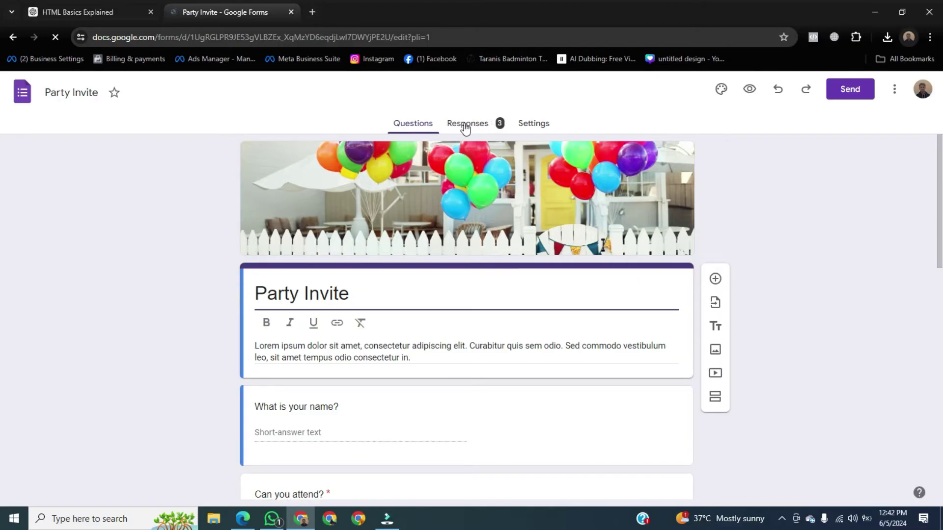
- Copy the 'Can you attend?' pie chart from the Party Invite responses summary
click(480, 125)
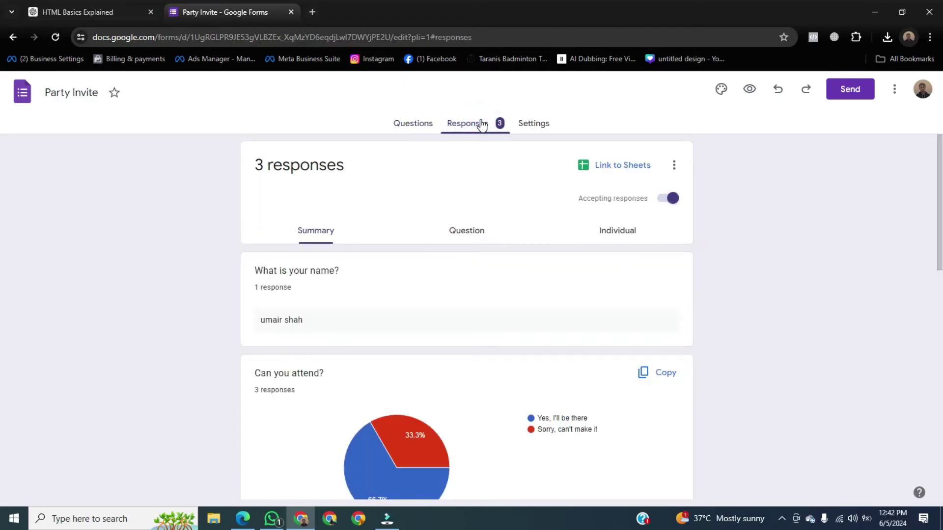
scroll(1, 196, down, 3)
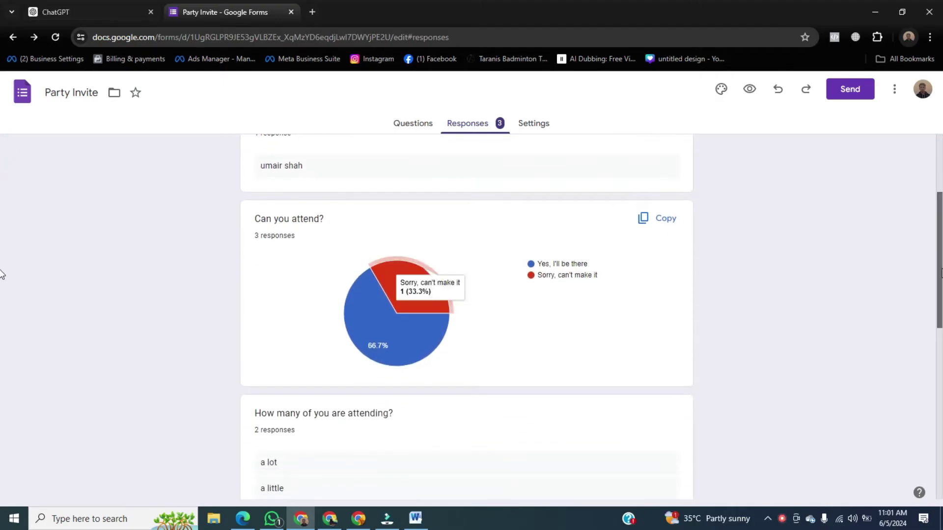
scroll(1, 294, down, 1)
scroll(1, 338, down, 3)
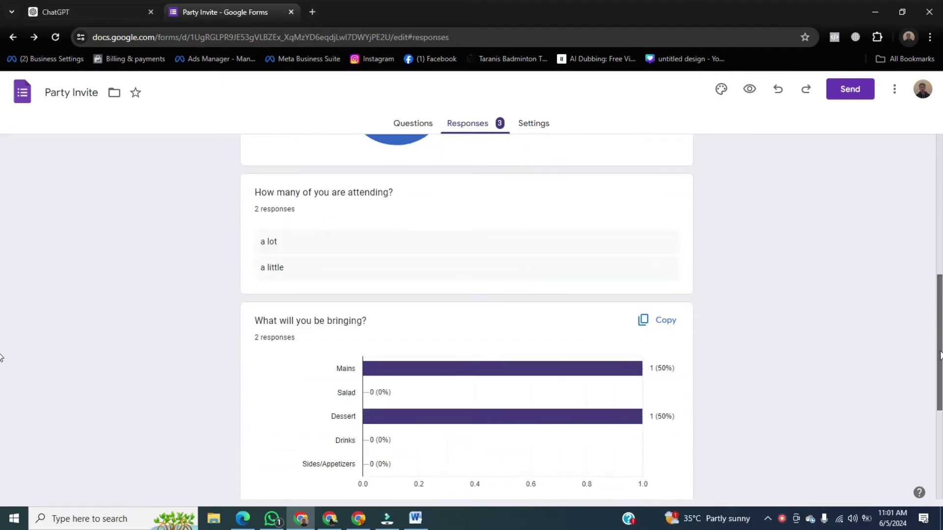
scroll(1, 314, up, 5)
scroll(2, 272, up, 1)
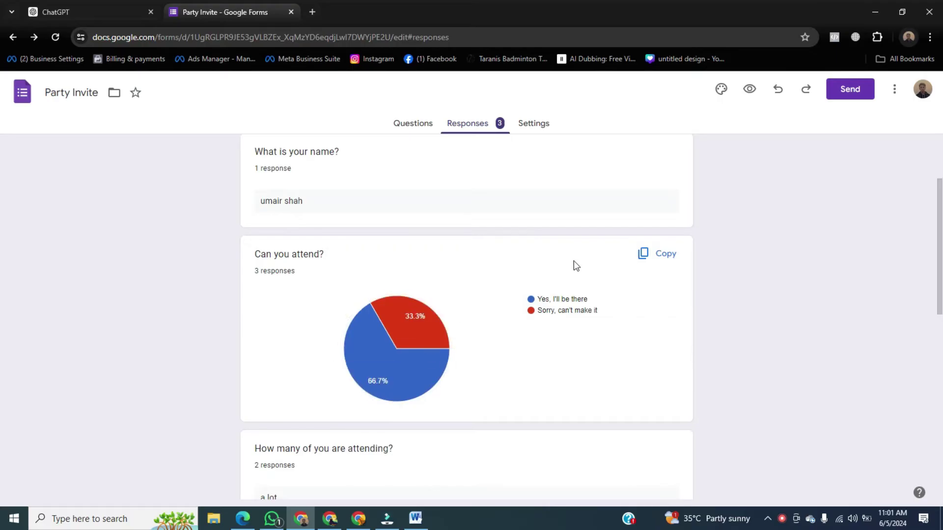
click(664, 256)
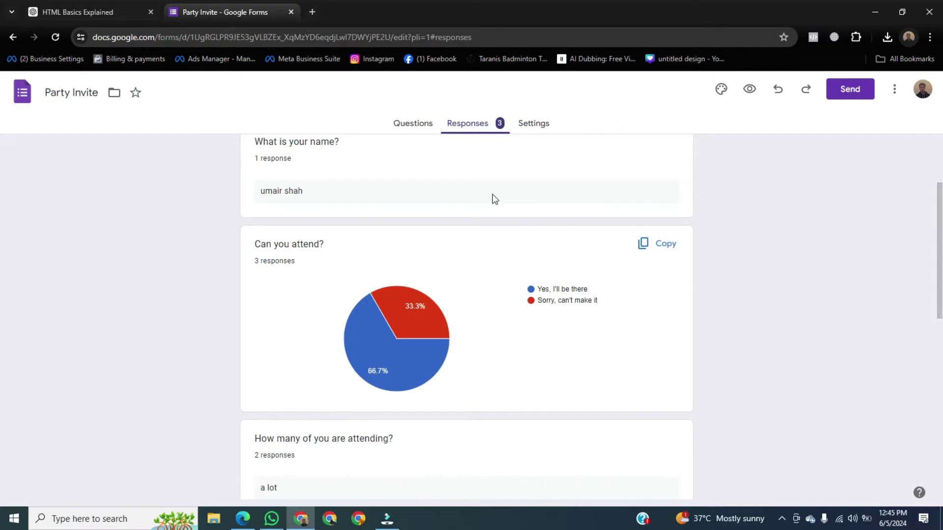
- Launch Microsoft Word 2010 by searching 'microsoft word' in Windows Search
click(114, 522)
text(mic)
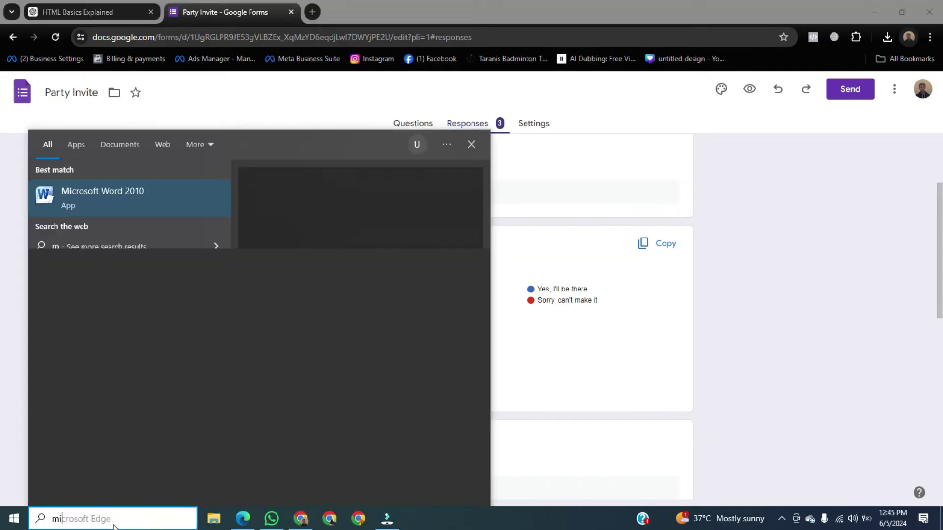
text(ro)
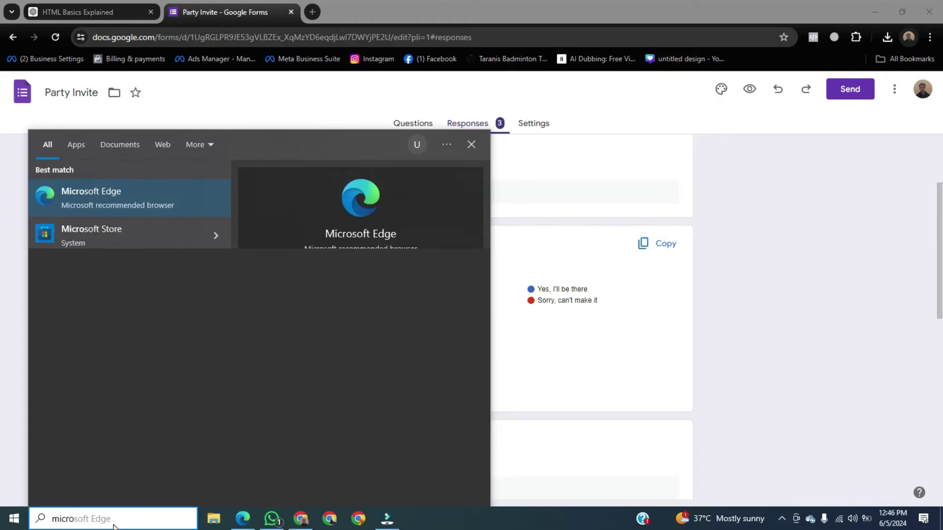
text(soft )
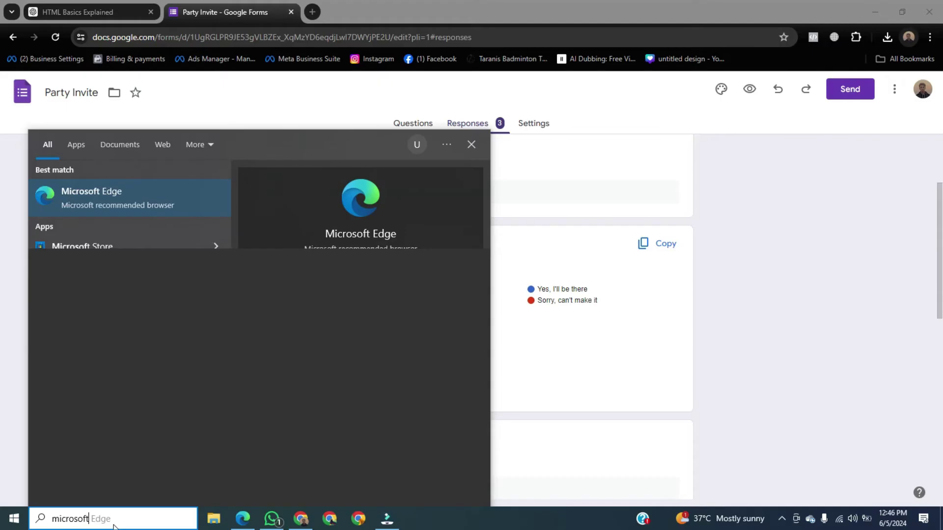
text(word)
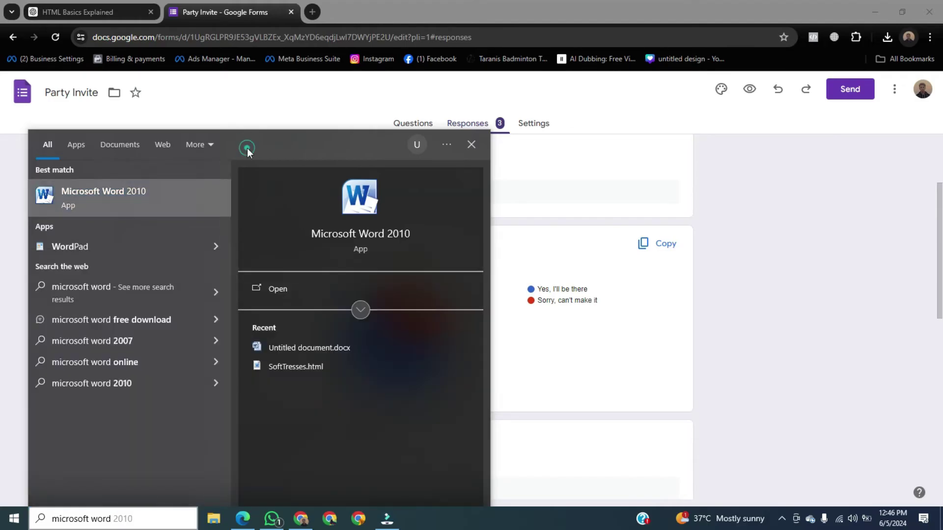
click(176, 202)
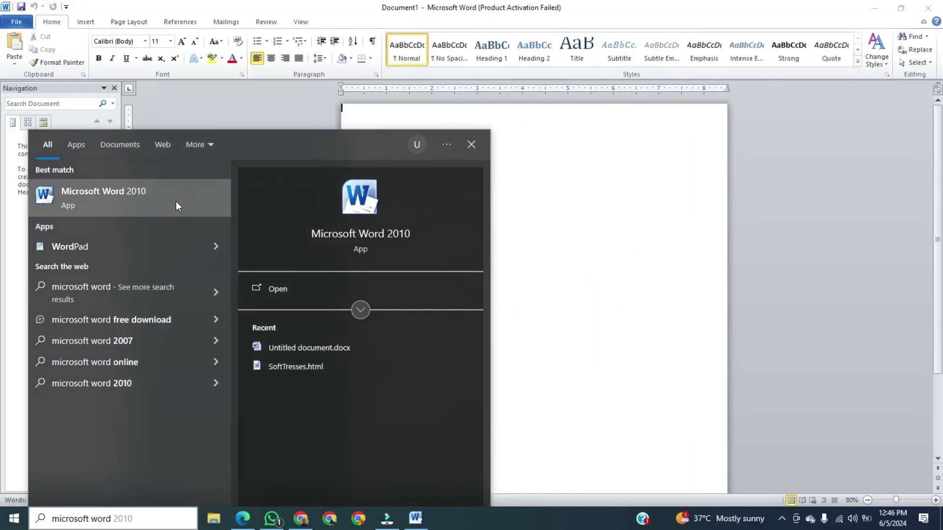
- Dismiss Word's activation notice, paste with Keep Source Formatting, then return to Chrome
click(471, 145)
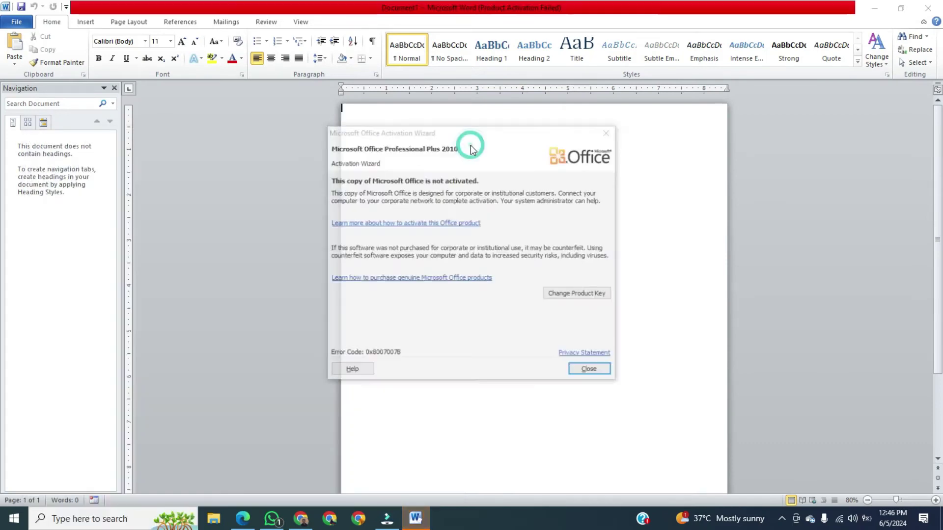
click(589, 371)
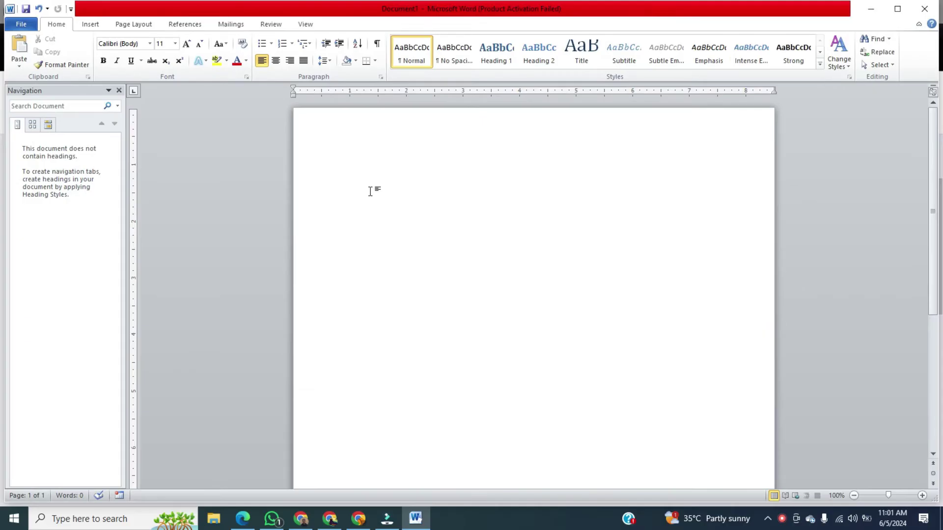
right_click(370, 191)
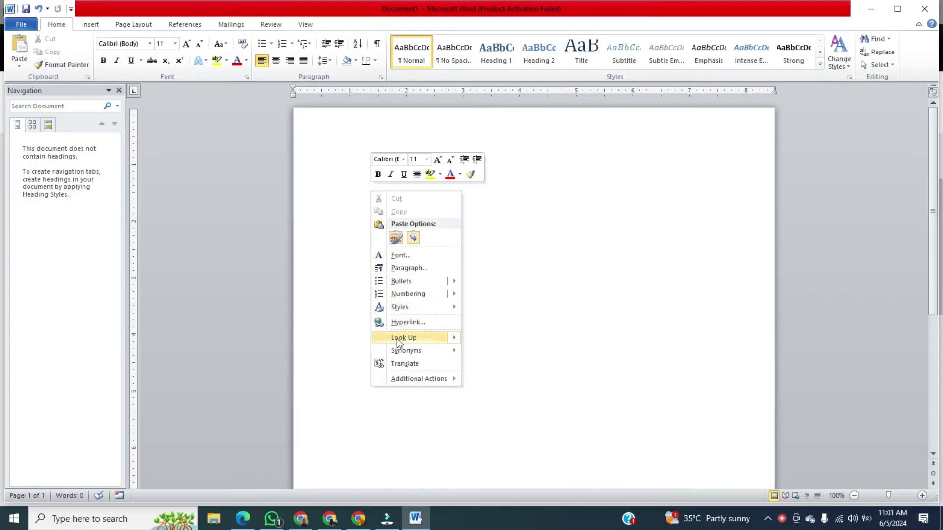
click(396, 238)
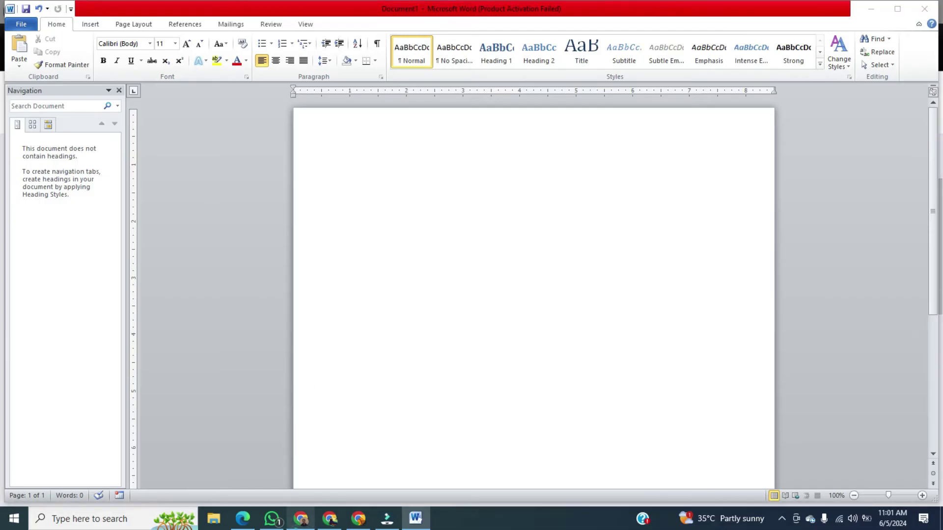
click(301, 519)
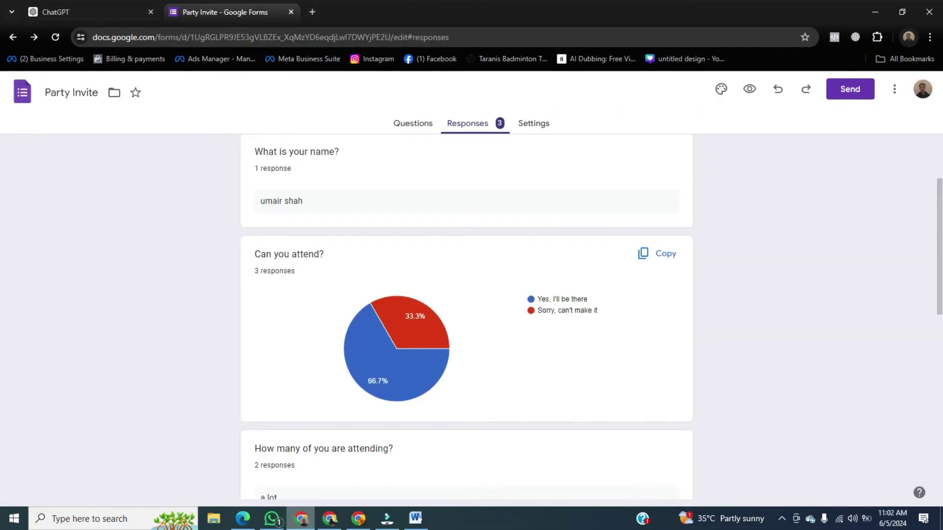
- Open Google Docs in a new tab via the Google apps grid
click(313, 11)
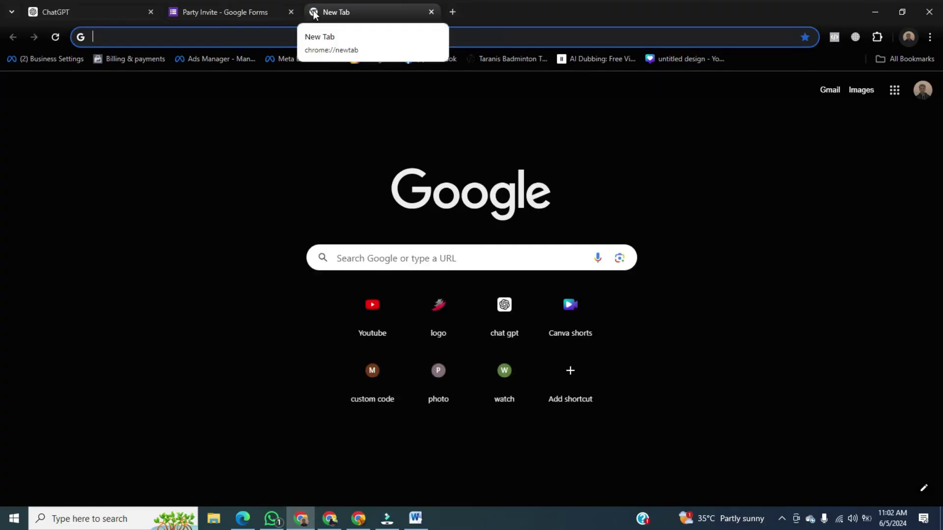
click(922, 93)
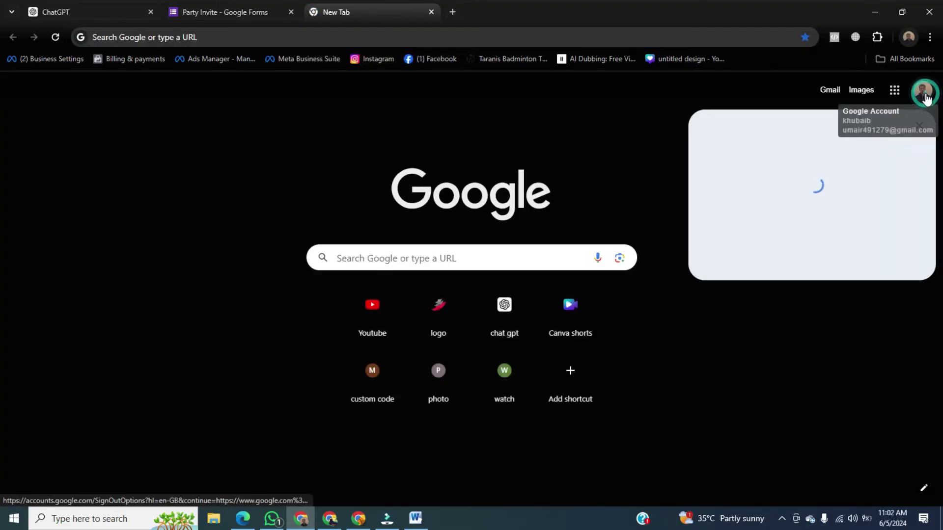
key(Escape)
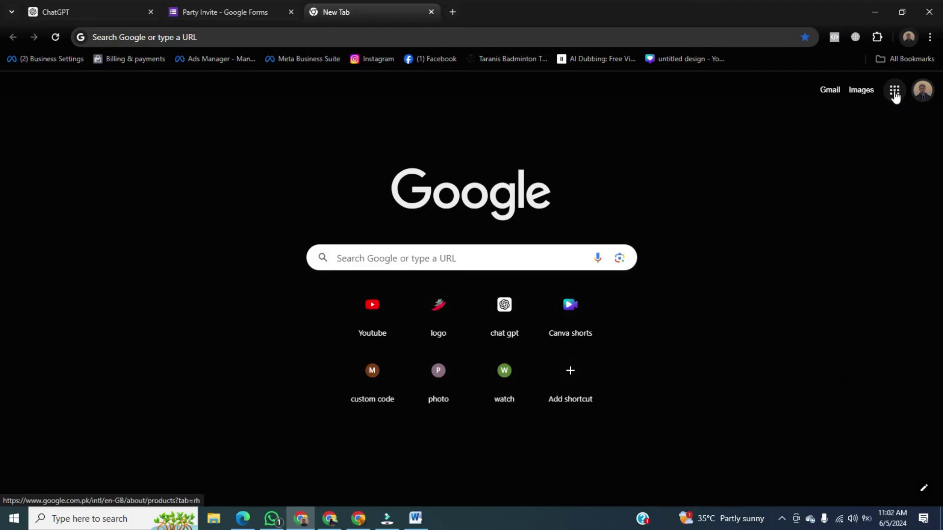
click(895, 92)
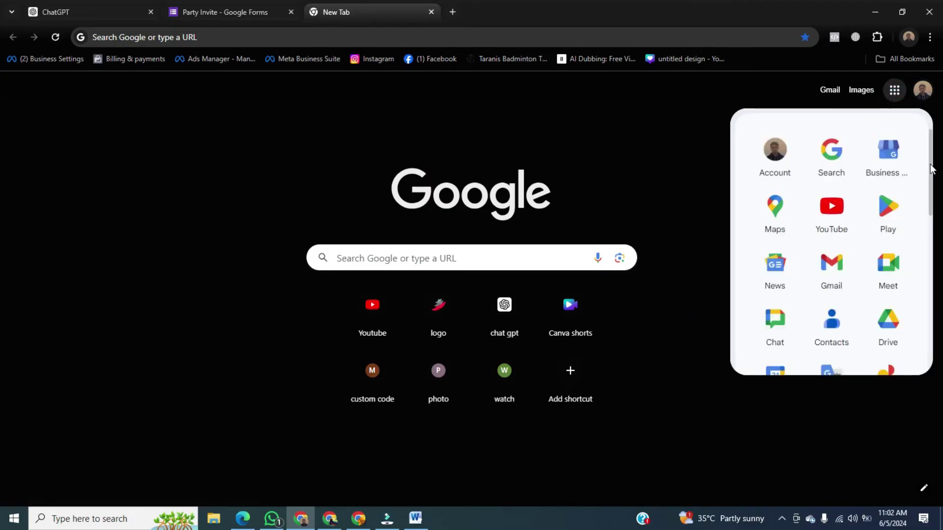
drag(929, 162, 934, 244)
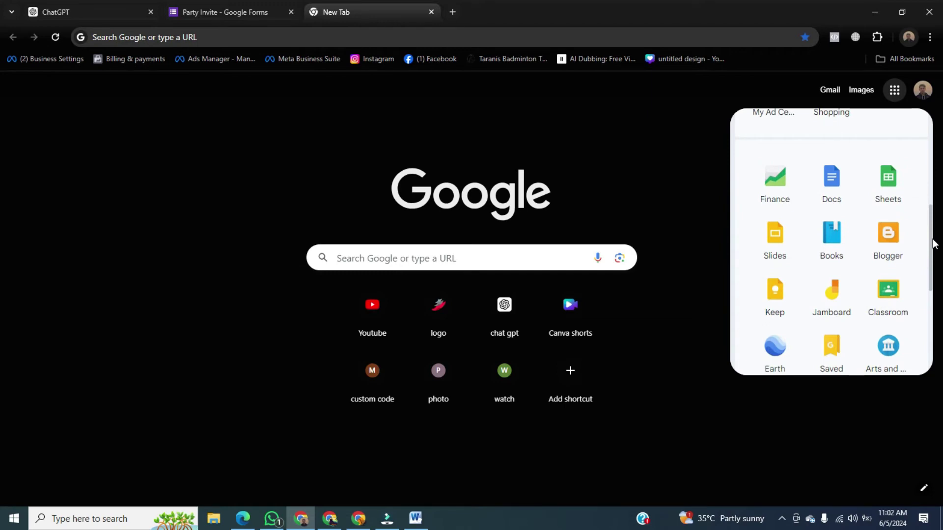
click(825, 190)
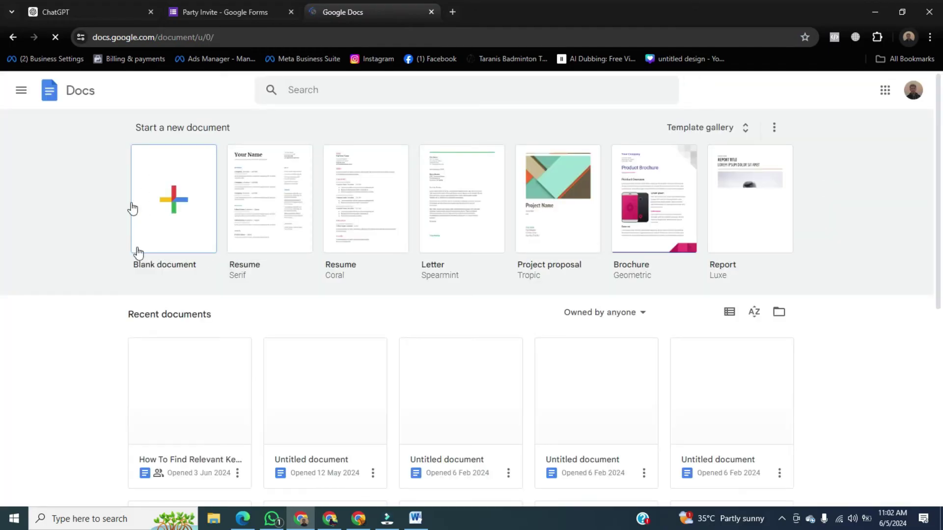
- Create a blank Google Doc and re-copy the 'Can you attend?' chart from the Forms tab
click(184, 202)
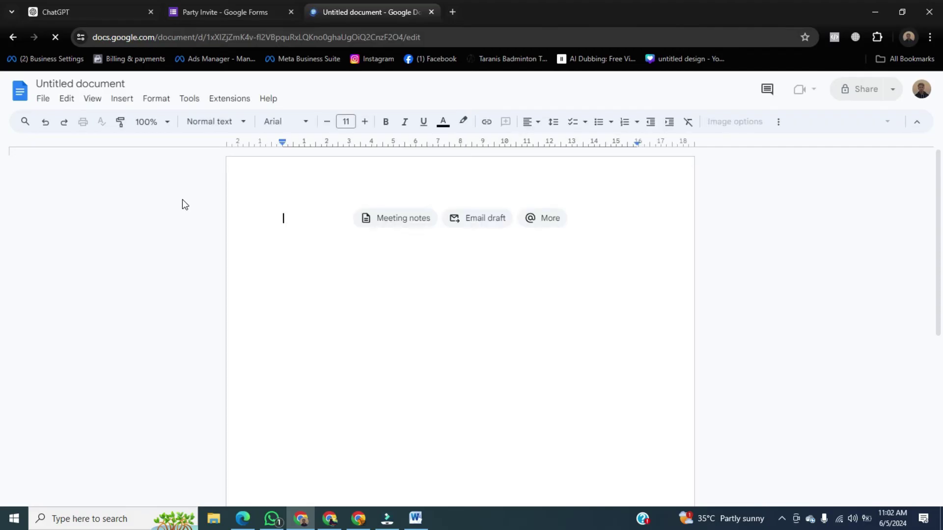
click(258, 1)
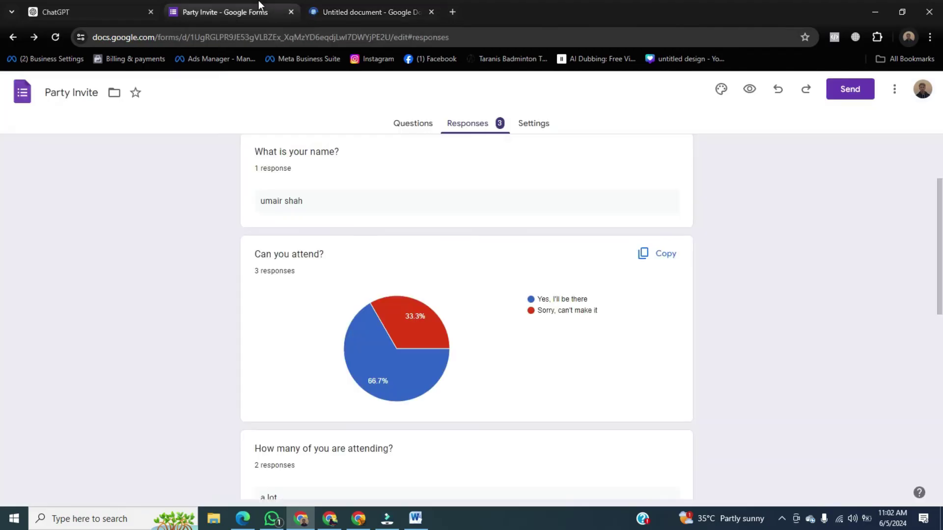
click(644, 259)
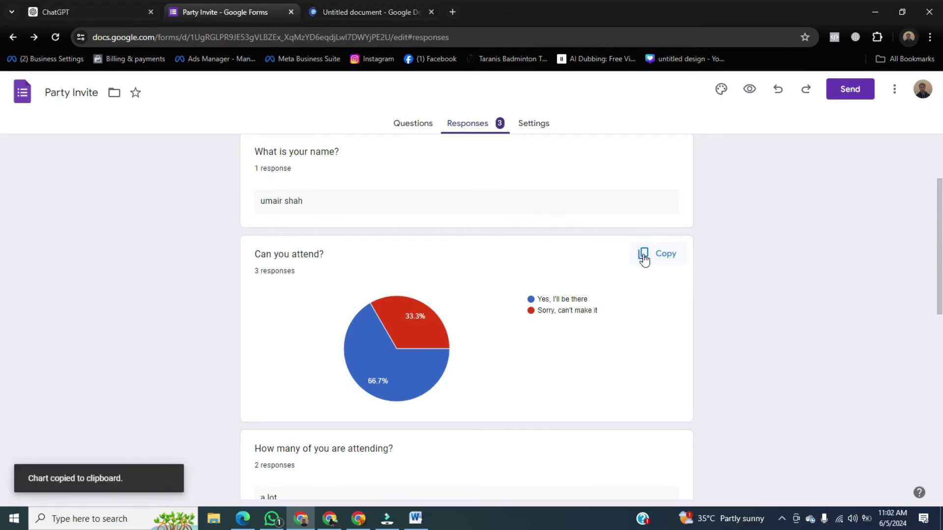
click(366, 11)
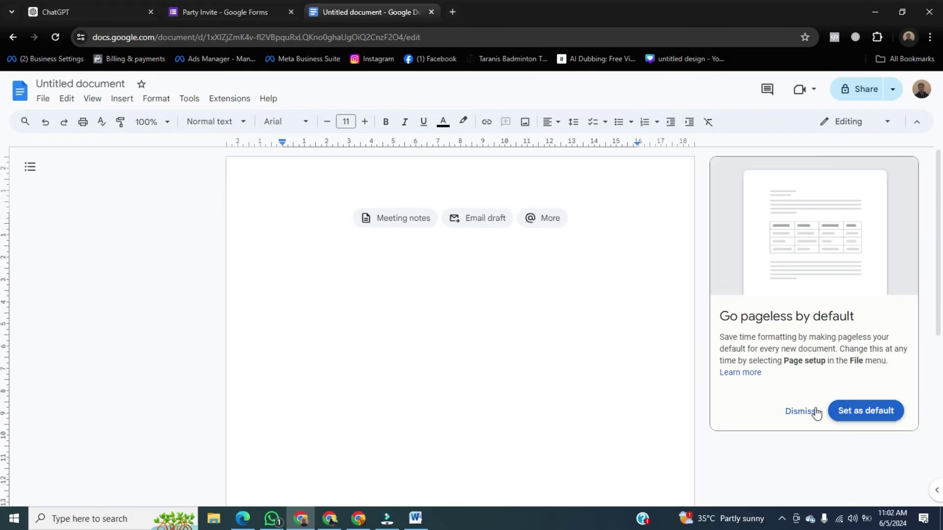
- Set pageless as default and paste the 'Can you attend?' chart linked to the form
click(854, 412)
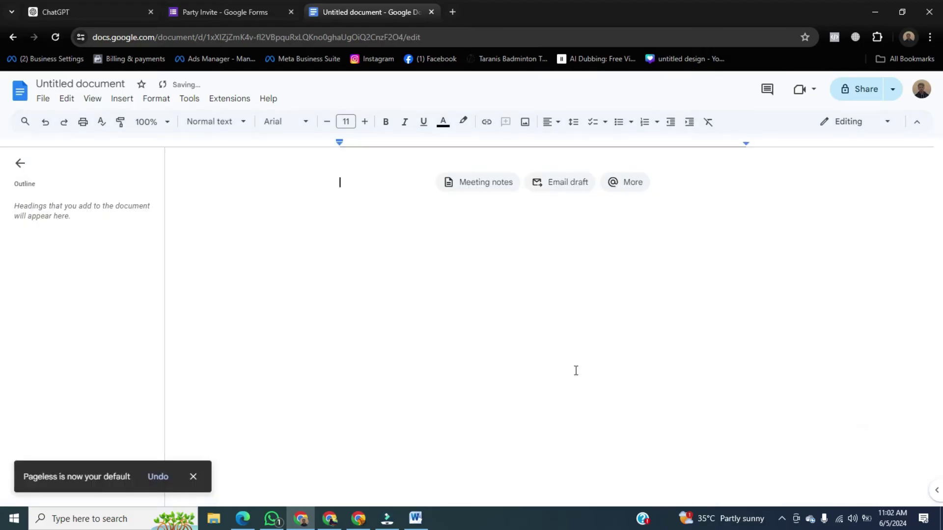
right_click(364, 196)
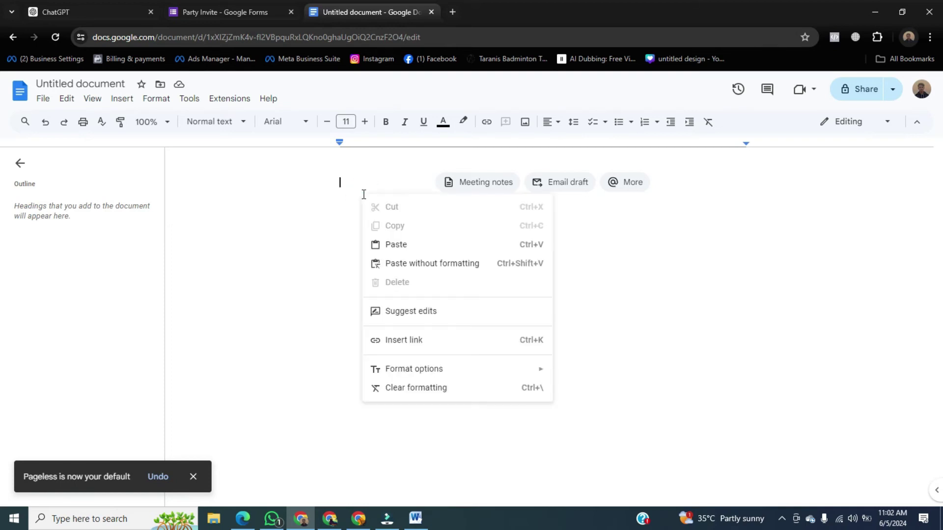
click(448, 247)
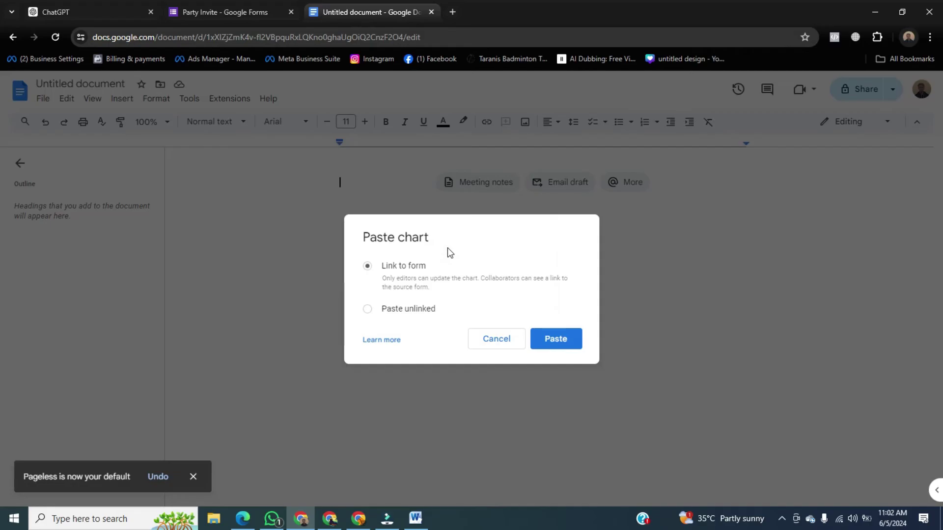
click(557, 343)
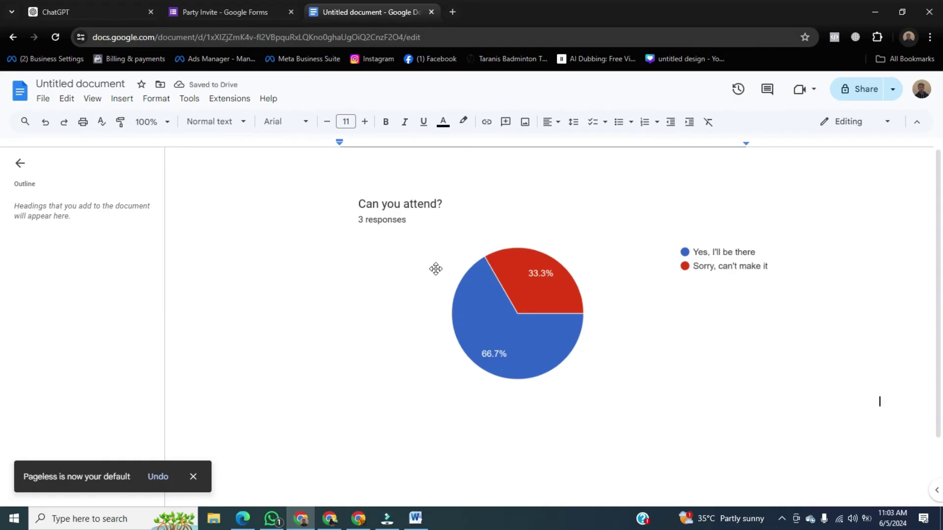
- Download the document via File > Download > Microsoft Word (.docx)
click(44, 101)
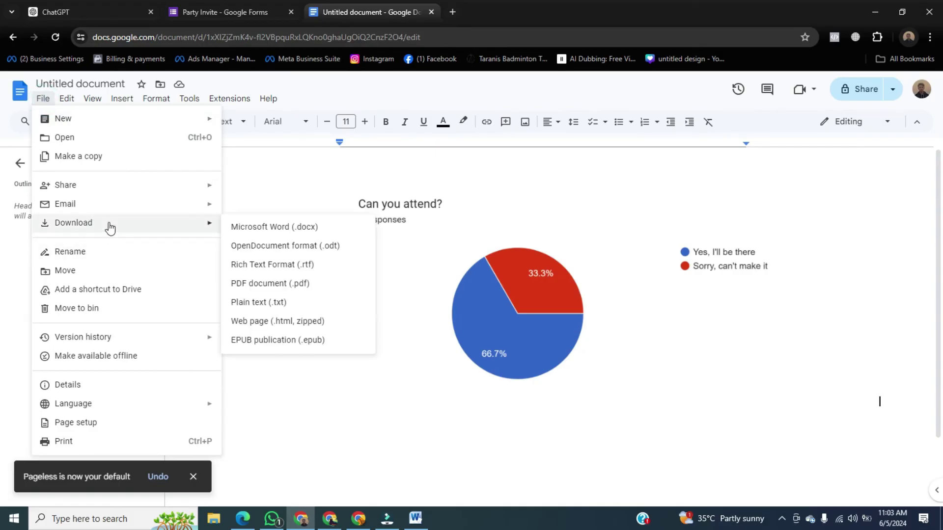
mouse_move(73, 222)
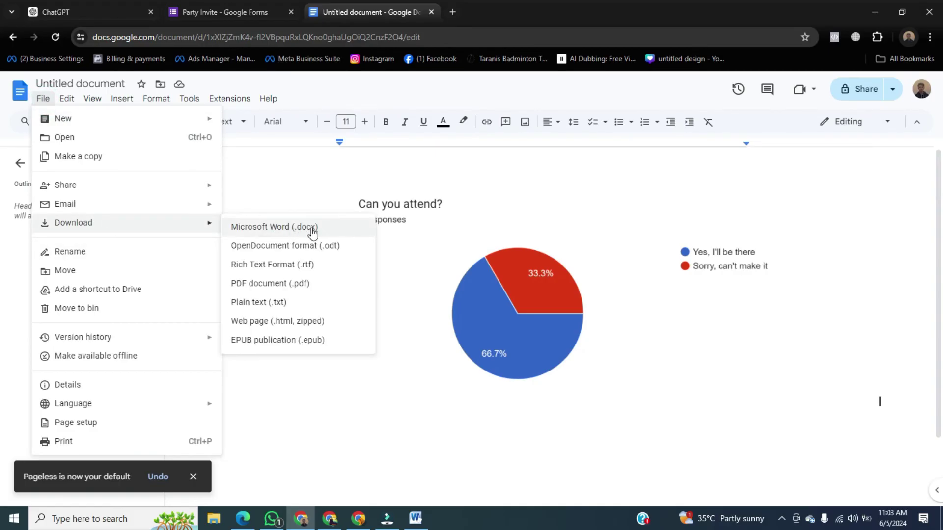
click(321, 231)
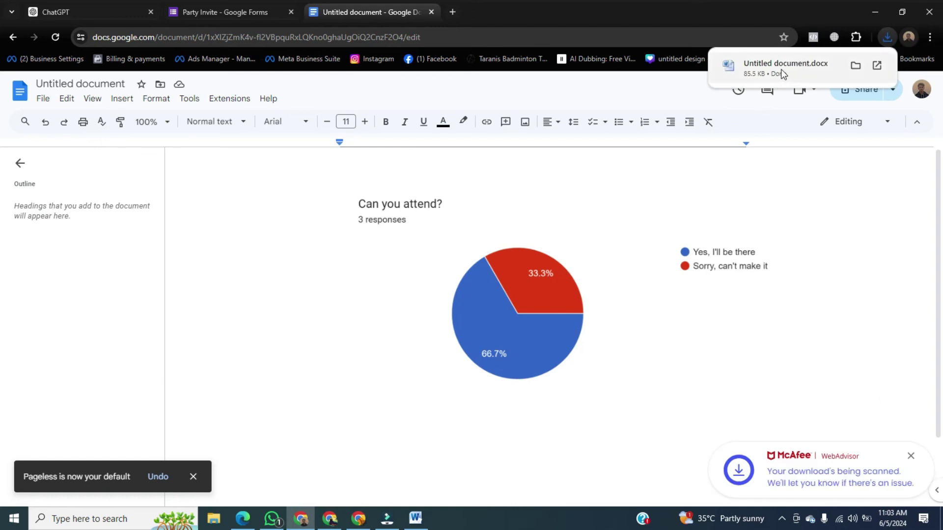
- Open Untitled document.docx from Chrome downloads in Word and select the pie chart
click(782, 73)
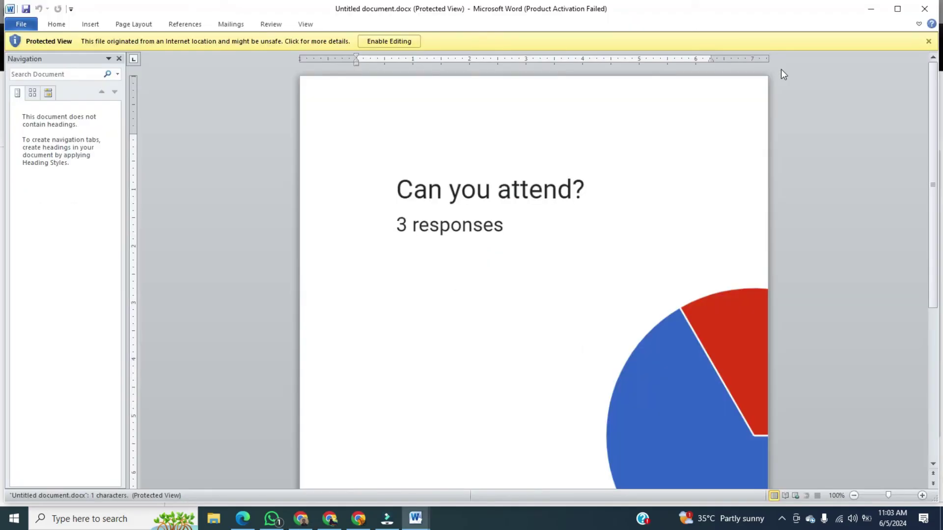
mouse_move(933, 176)
mouse_down()
mouse_move(928, 270)
mouse_move(927, 227)
mouse_up()
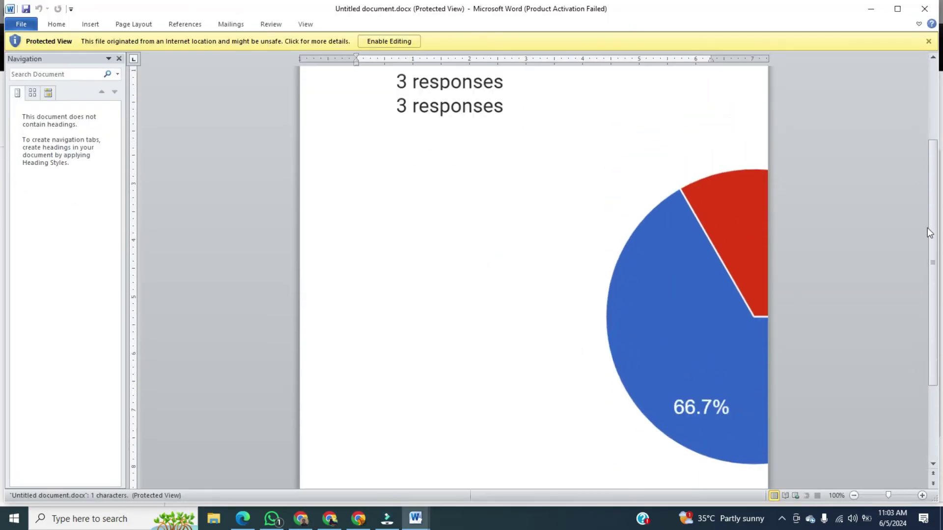
click(633, 325)
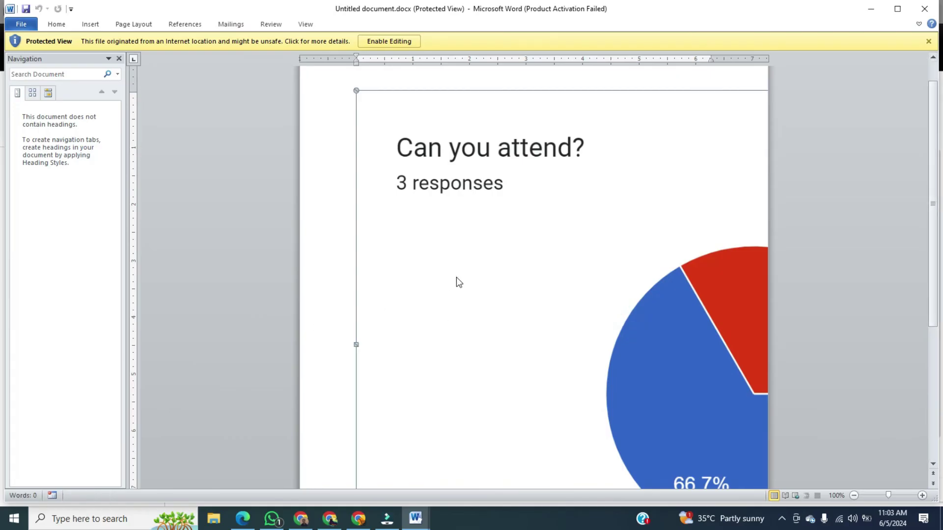